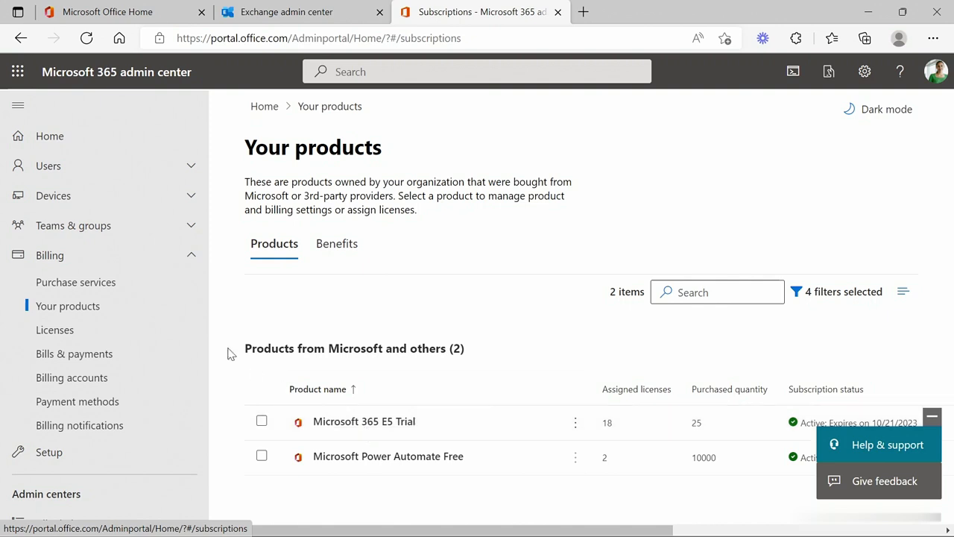
Open the Microsoft 365 E5 Trial product to view its license and subscription details
left_click(364, 423)
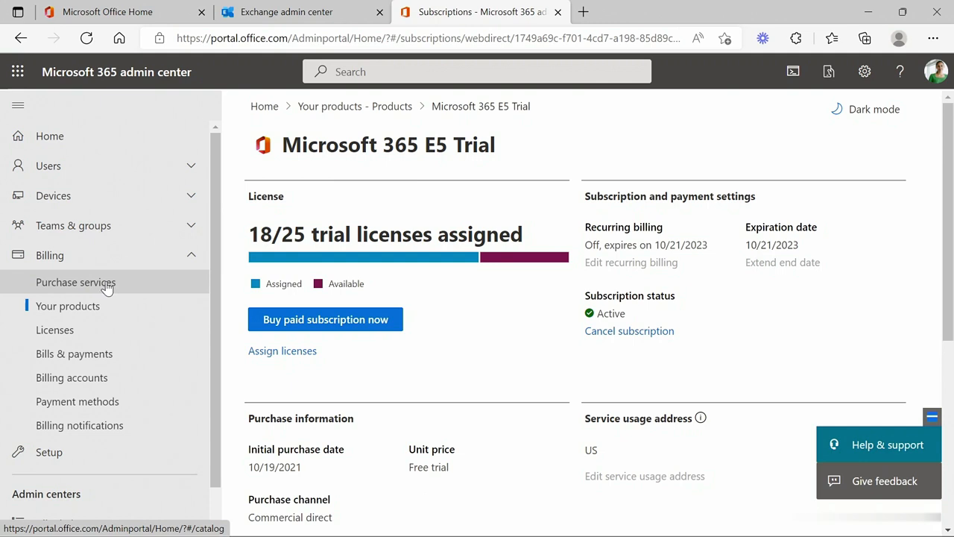
Start adding a user from the active users list and fill in the new user's first name, last name, display name and username
left_click(80, 166)
left_click(70, 193)
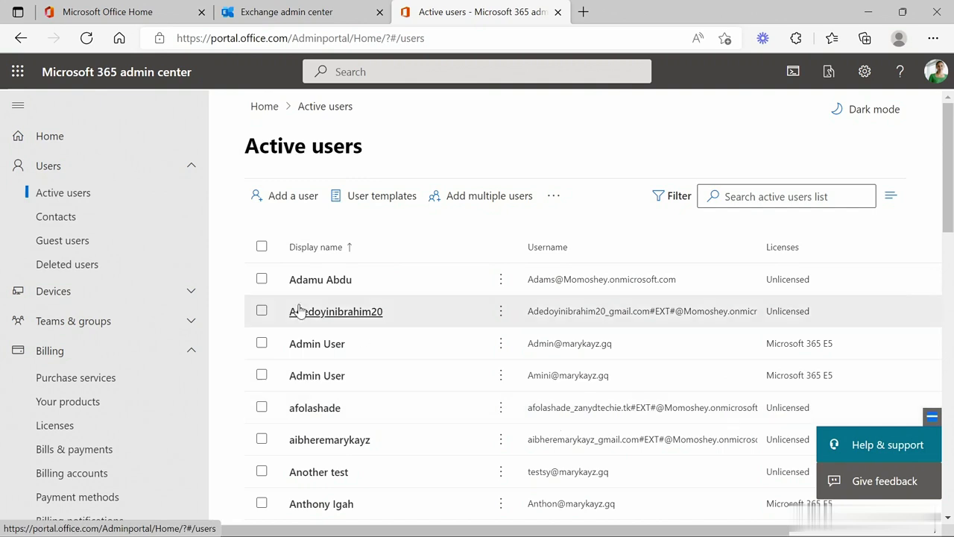
left_click(283, 198)
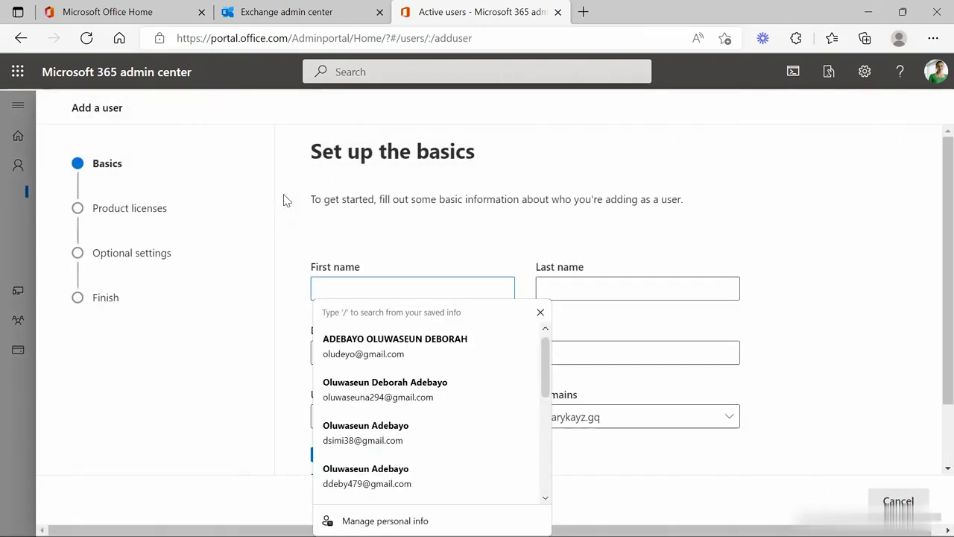
left_click(379, 286)
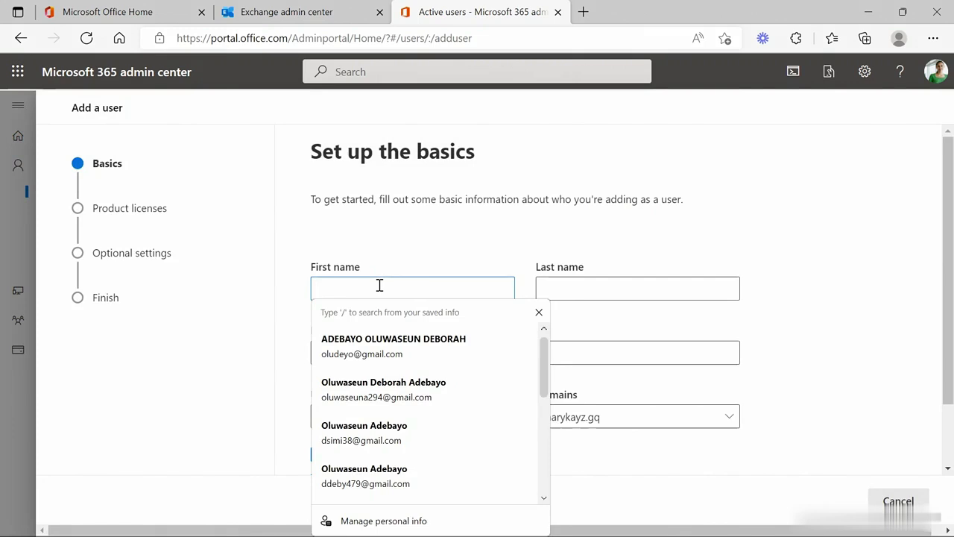
type("Nancy")
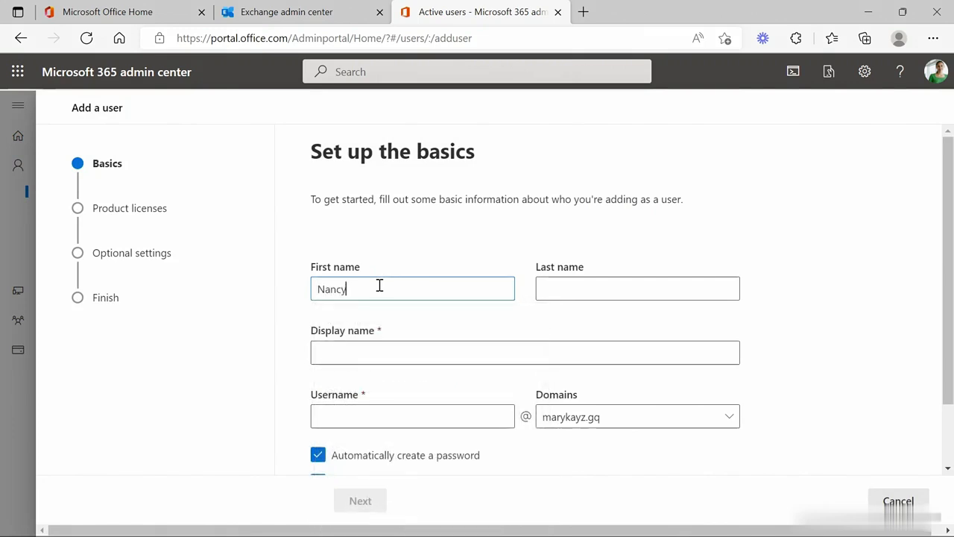
left_click(544, 292)
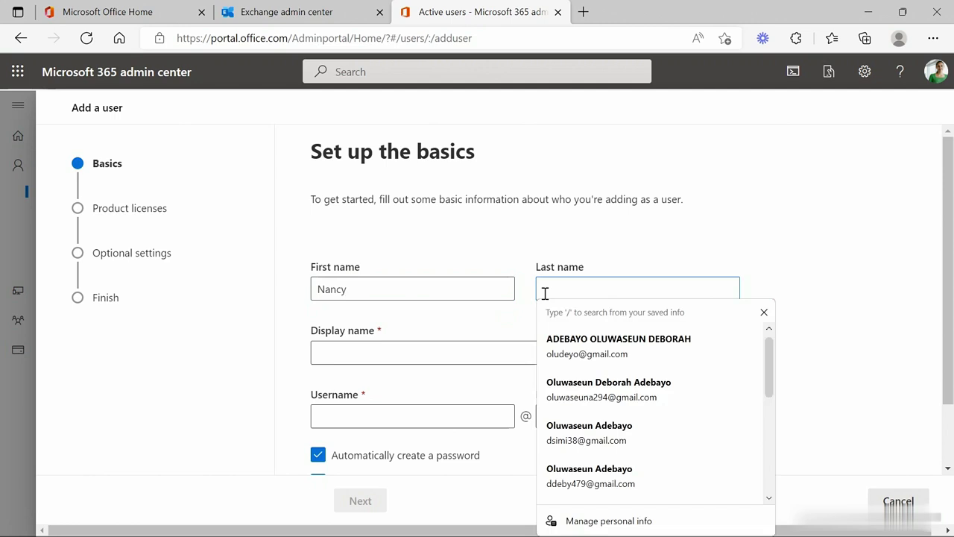
type("Linkedin")
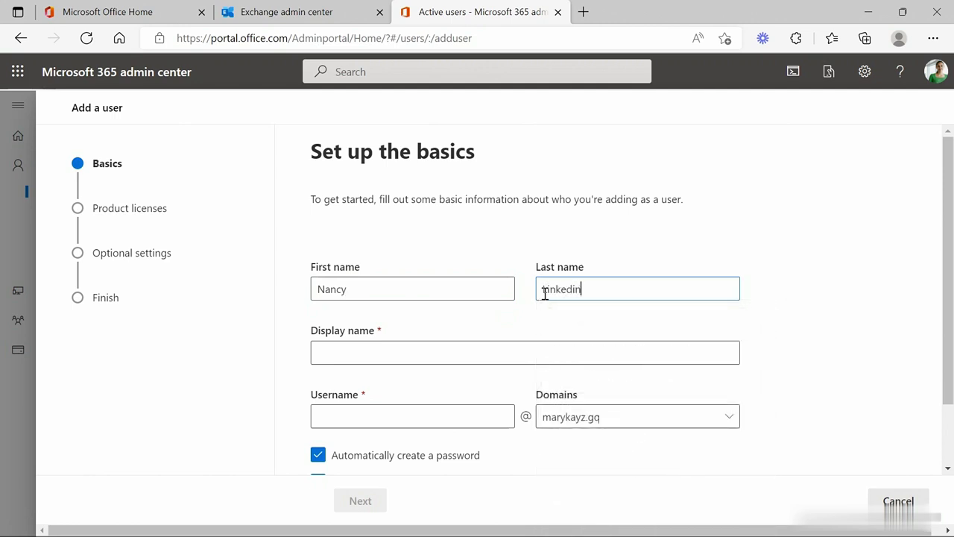
left_click(393, 356)
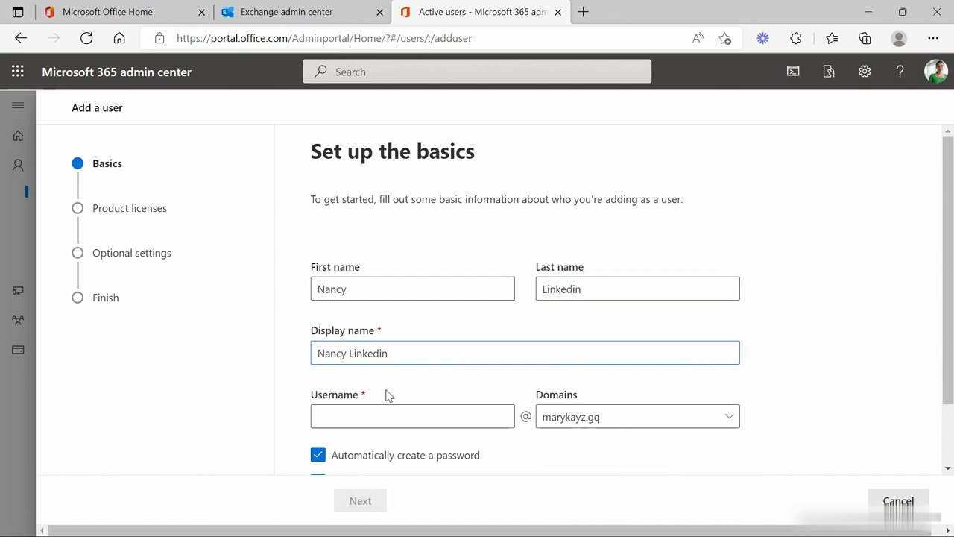
left_click(380, 416)
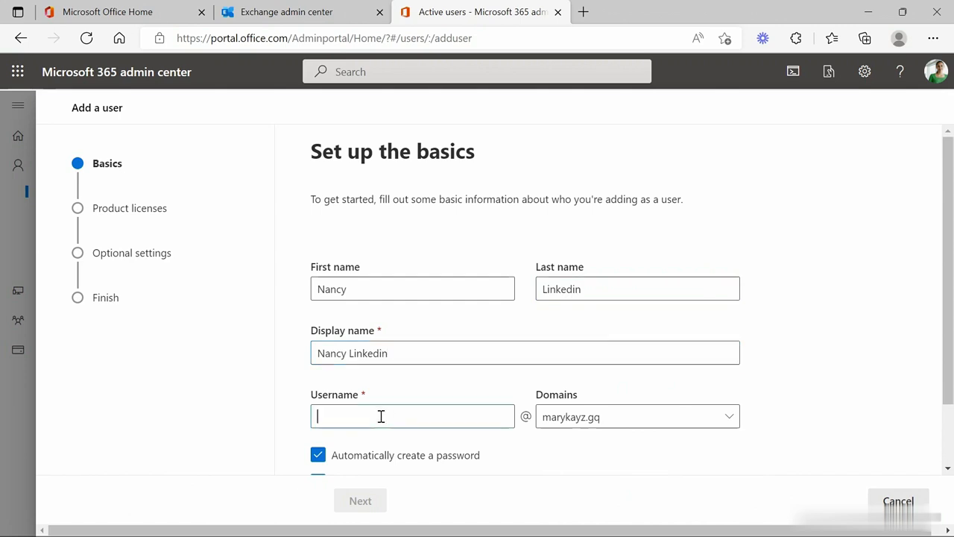
type("NanLink")
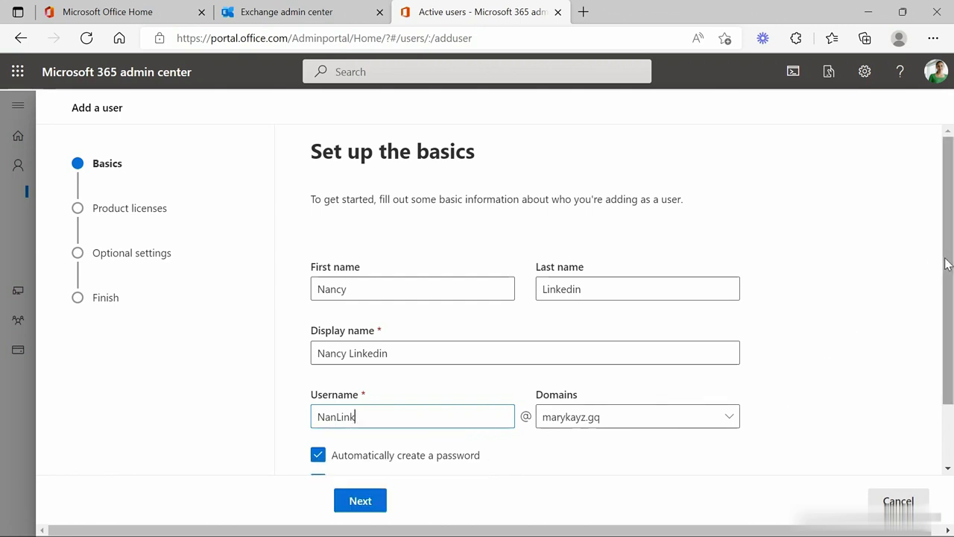
Turn off automatic password creation, enter a custom account password for the new user, and proceed to the product licenses
scroll(932, 268, "down", 2)
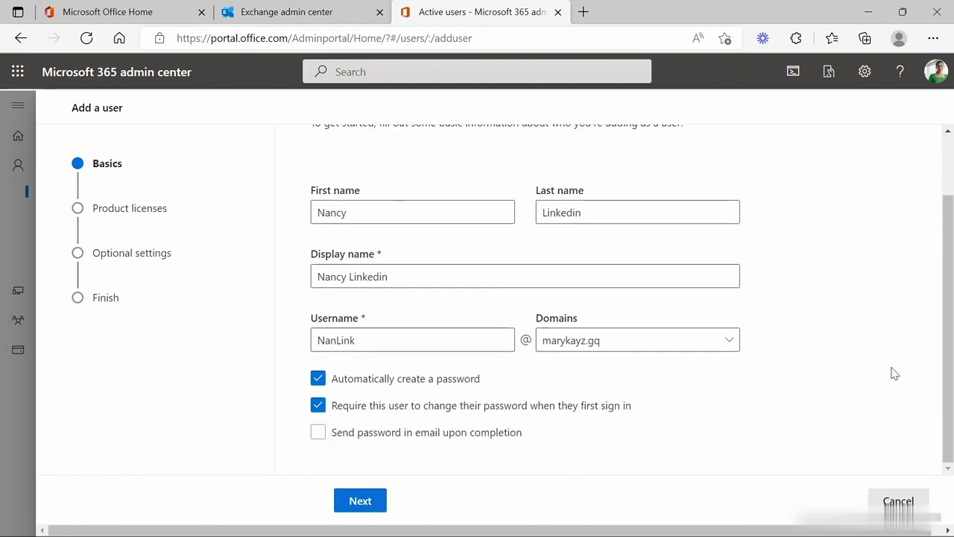
left_click(317, 382)
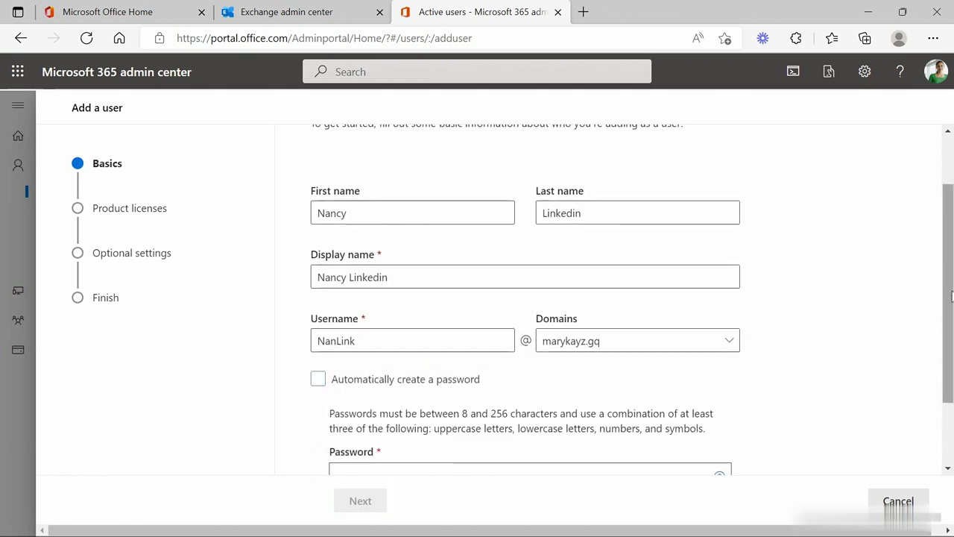
left_click_drag(950, 289, 950, 354)
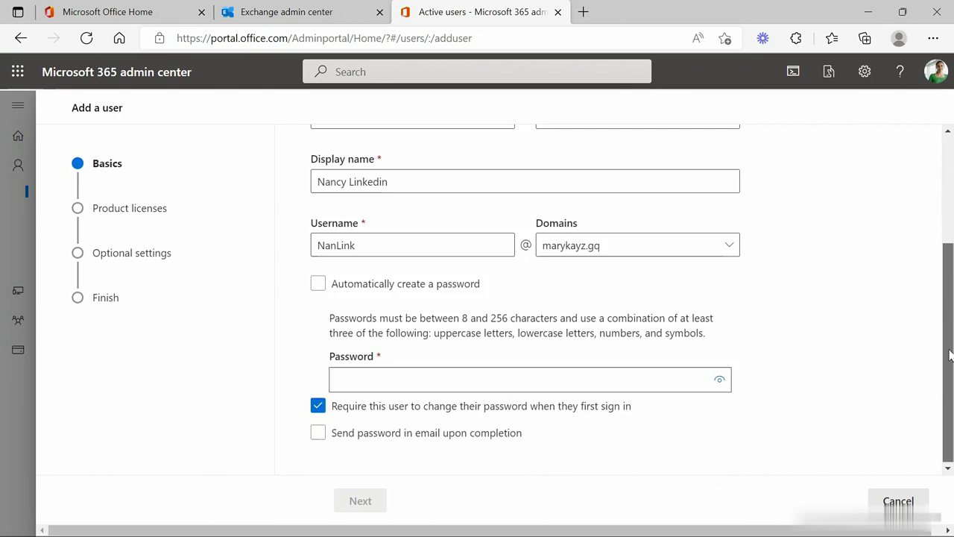
left_click(559, 379)
key("ctrl+v")
type("!")
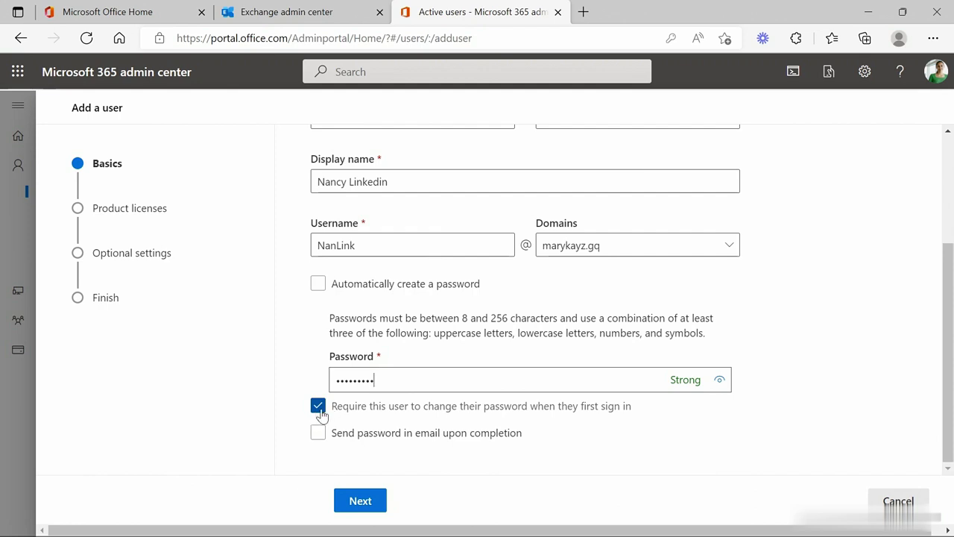
left_click(355, 501)
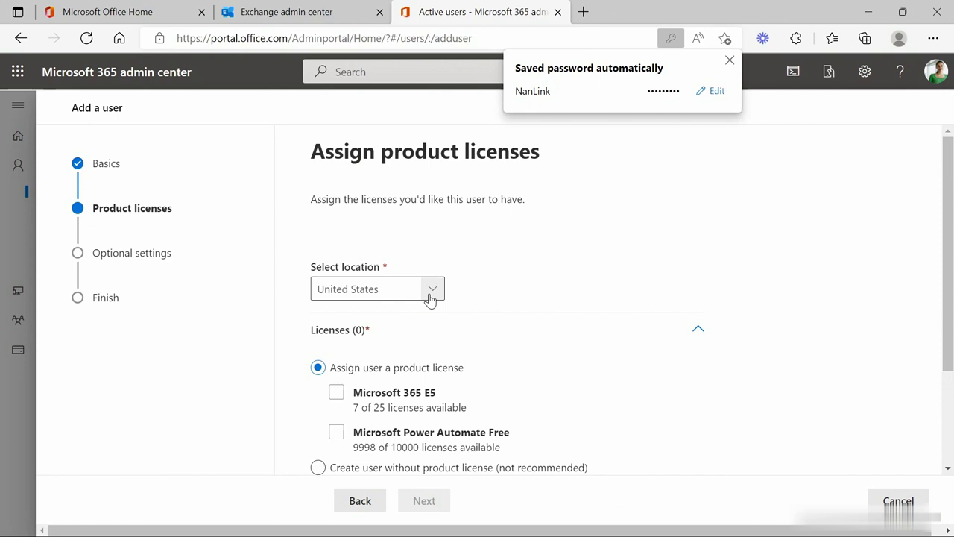
Assign the Microsoft 365 E5 license to the new user and proceed to the optional settings
scroll(430, 299, "down", 1)
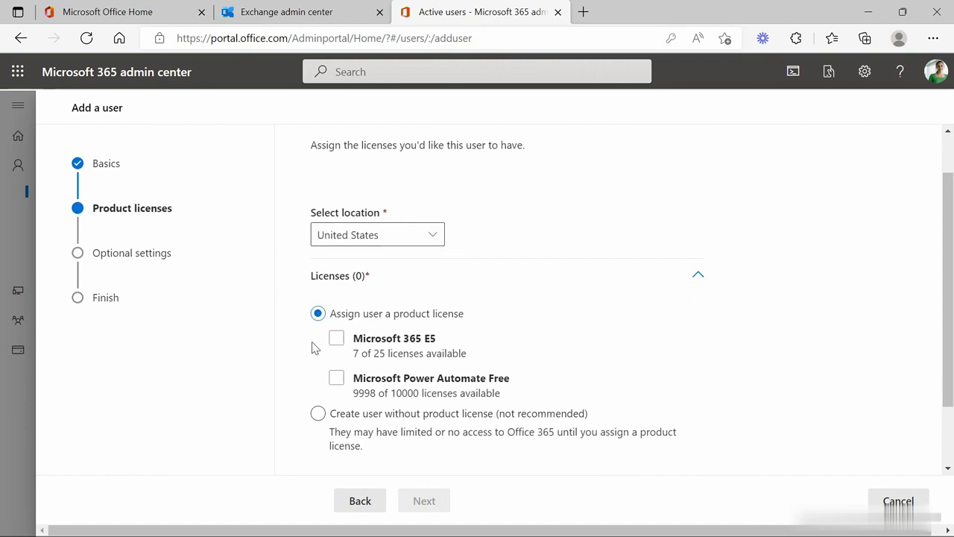
left_click(343, 346)
left_click(345, 348)
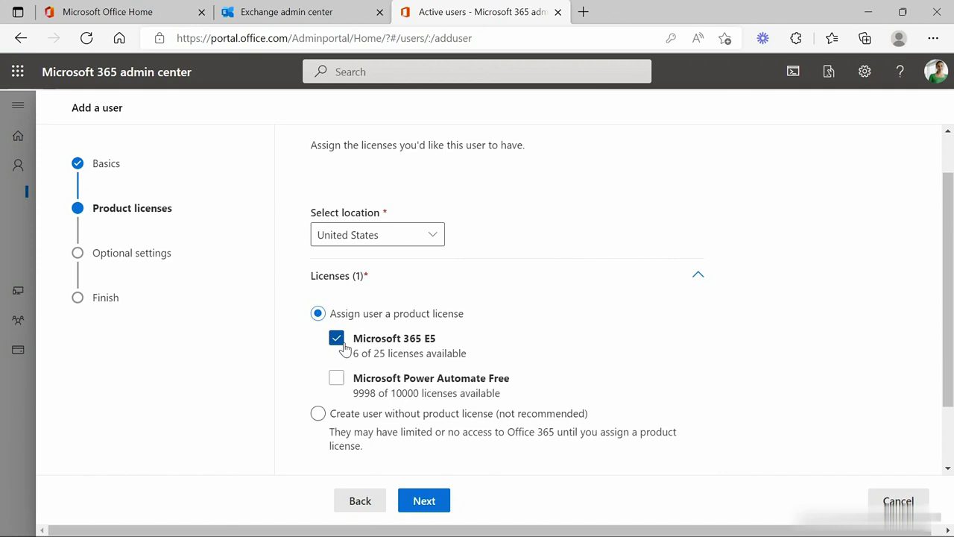
left_click(425, 510)
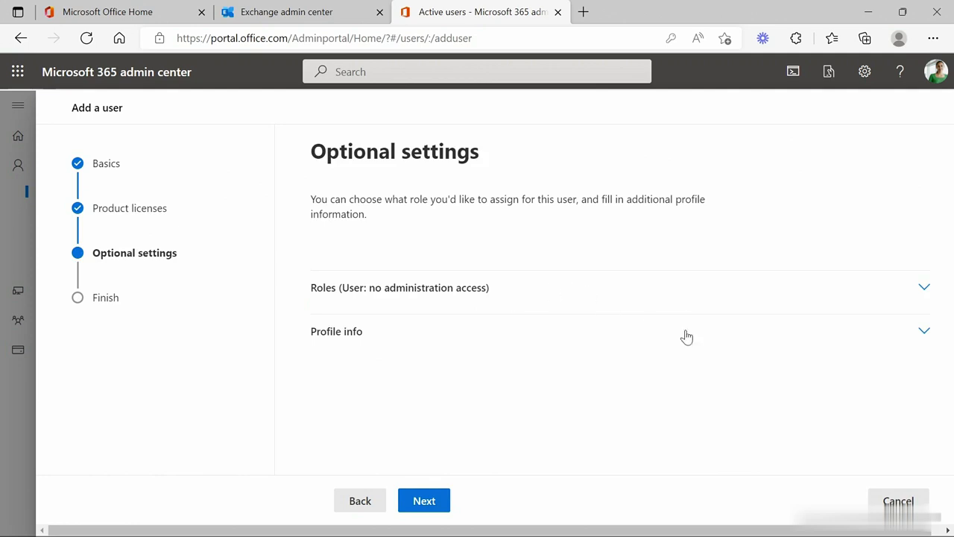
Give the new user admin center access with the Exchange Administrator role and proceed to the review
left_click(925, 295)
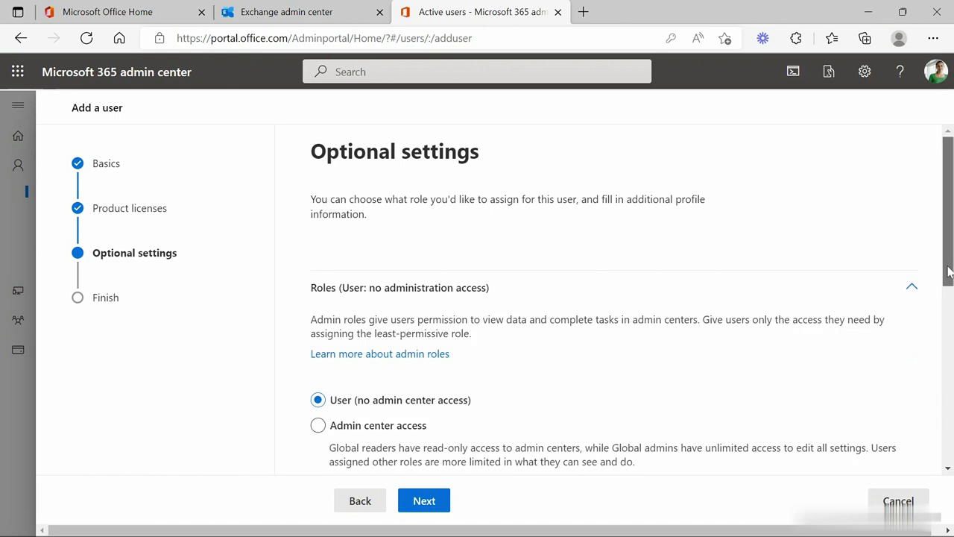
scroll(513, 266, "down", 3)
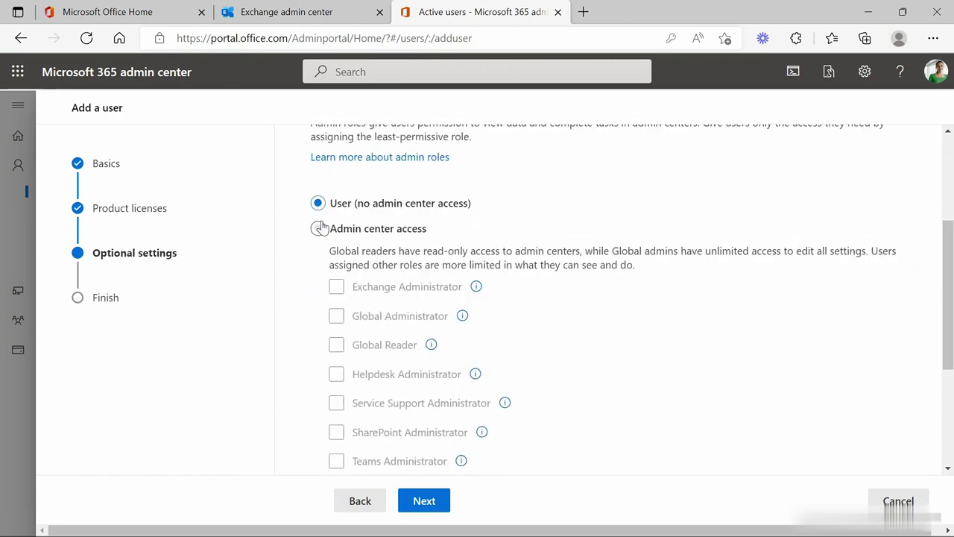
left_click(319, 229)
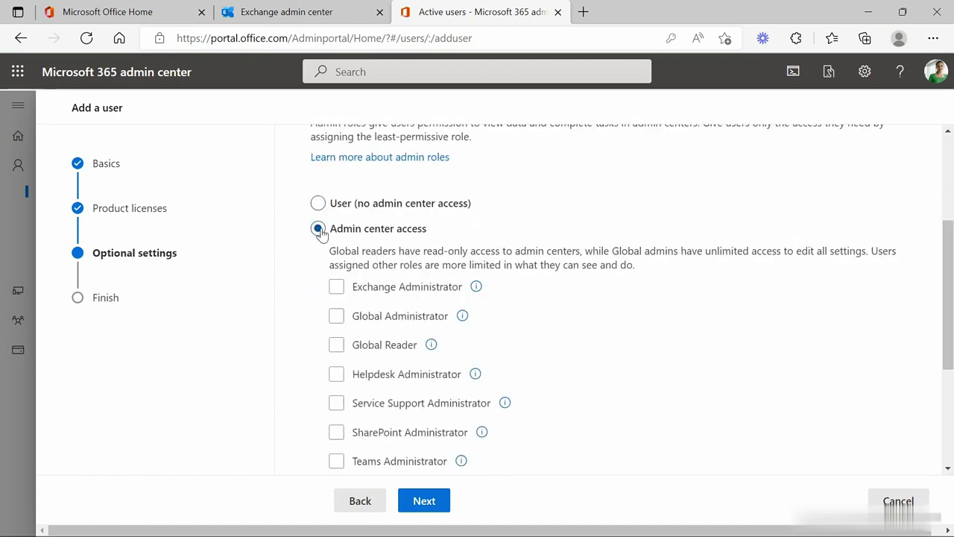
left_click(337, 289)
left_click(341, 294)
left_click(422, 502)
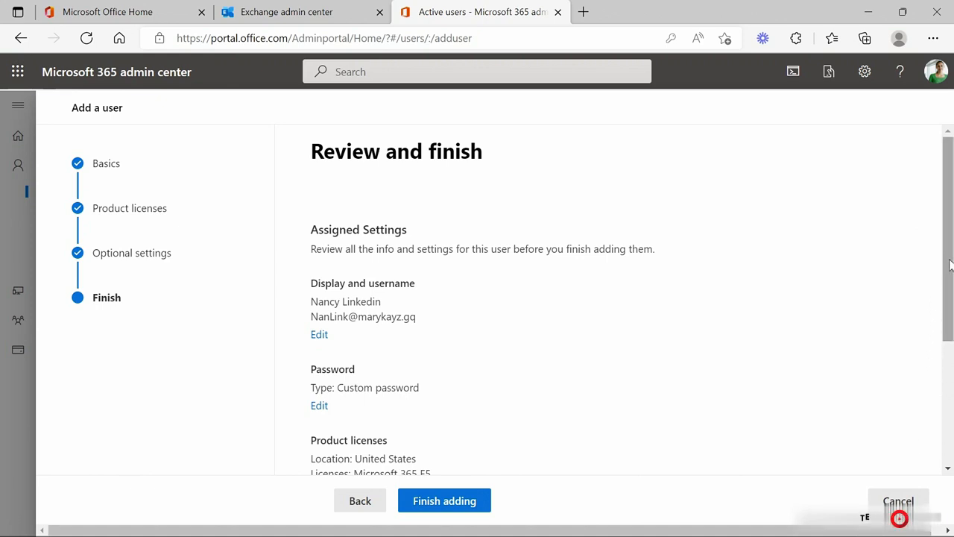
Review the assigned settings, finish adding the user, and dismiss the completion page and feedback survey
scroll(950, 264, "down", 2)
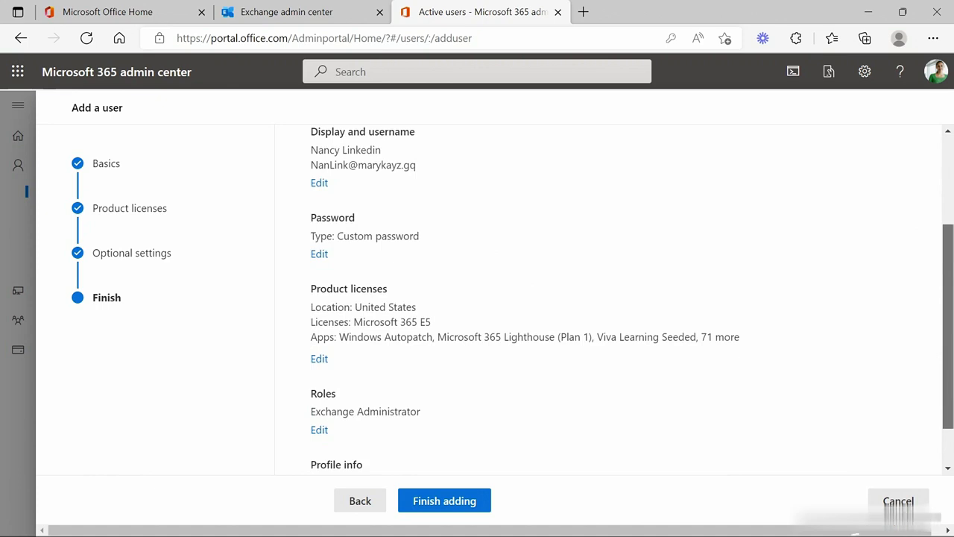
scroll(632, 298, "down", 1)
scroll(632, 298, "down", 2)
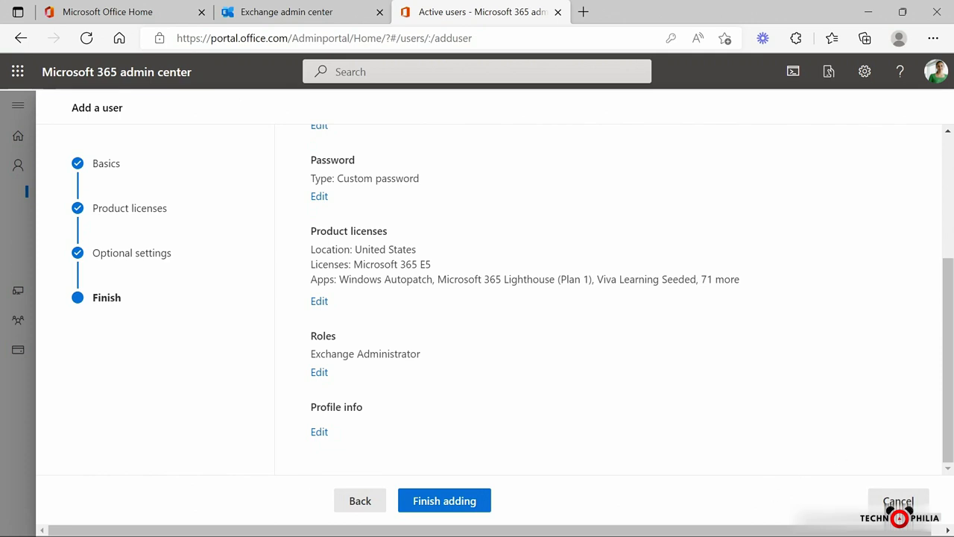
left_click(435, 503)
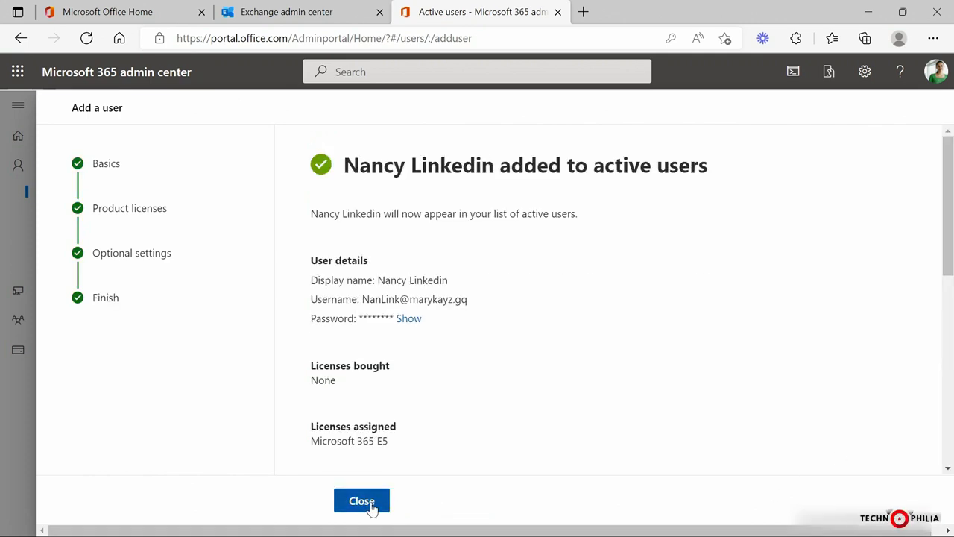
left_click(370, 504)
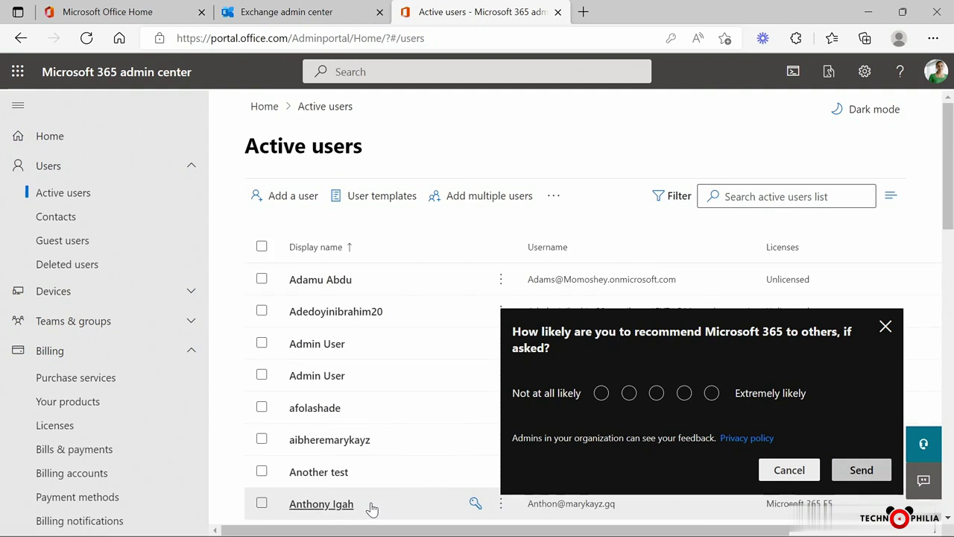
left_click(885, 329)
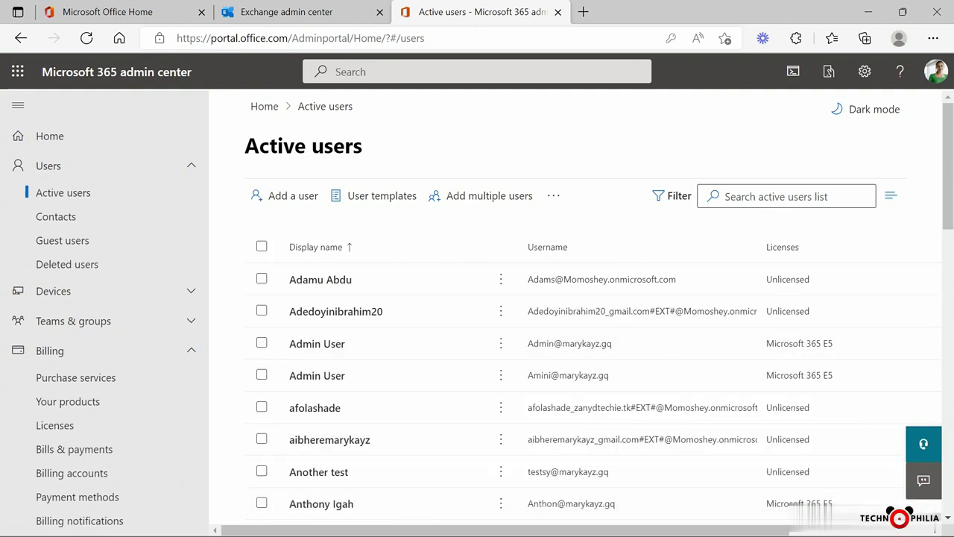
Search the active users for the new user's first name and open that user's details
left_click(808, 196)
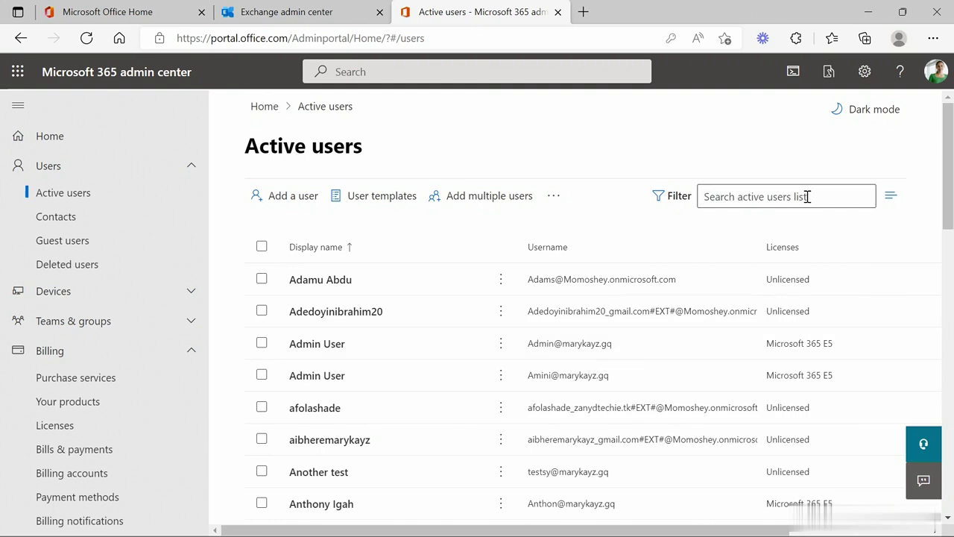
type("nancy")
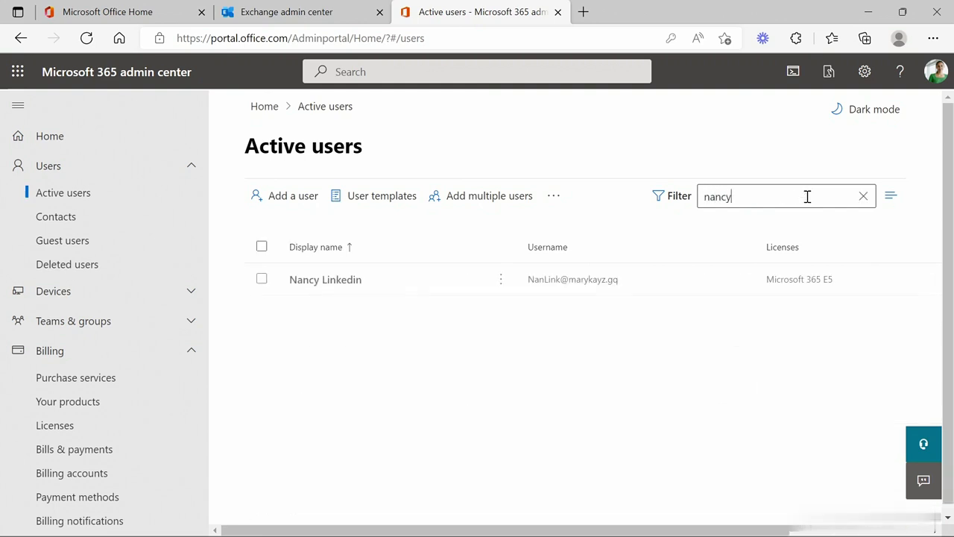
left_click(313, 287)
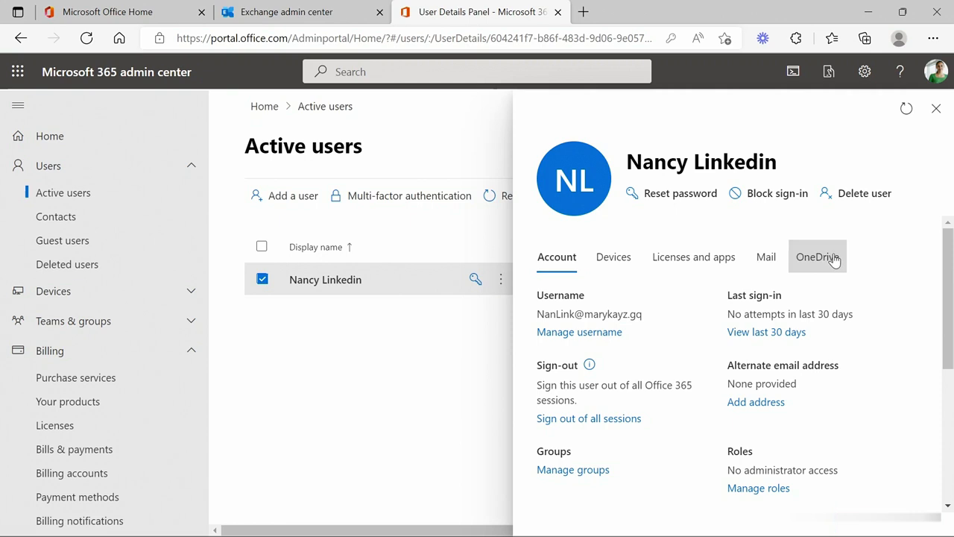
Review the user's assigned licenses and the apps included in Microsoft 365 E5, save the settings, and close the user's details
left_click(679, 264)
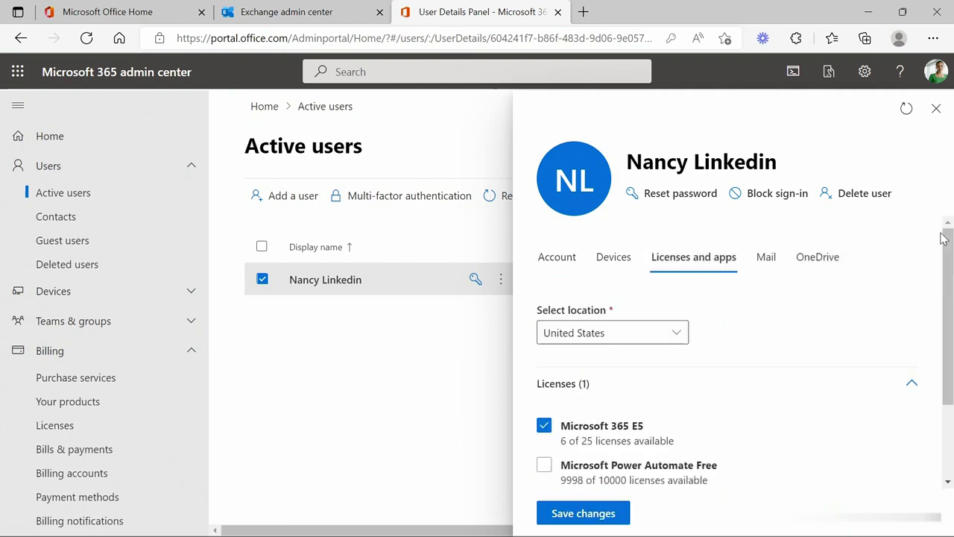
left_click_drag(950, 266, 951, 345)
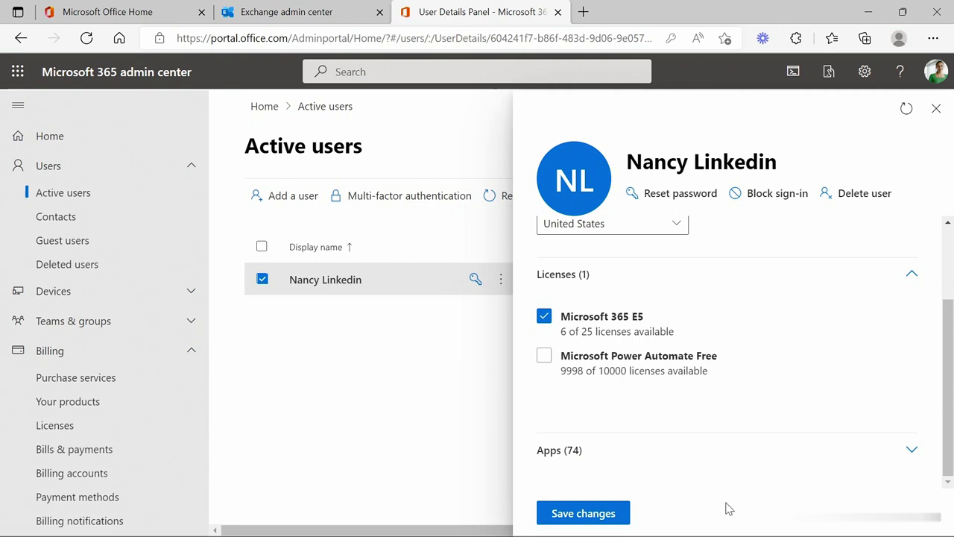
left_click(911, 454)
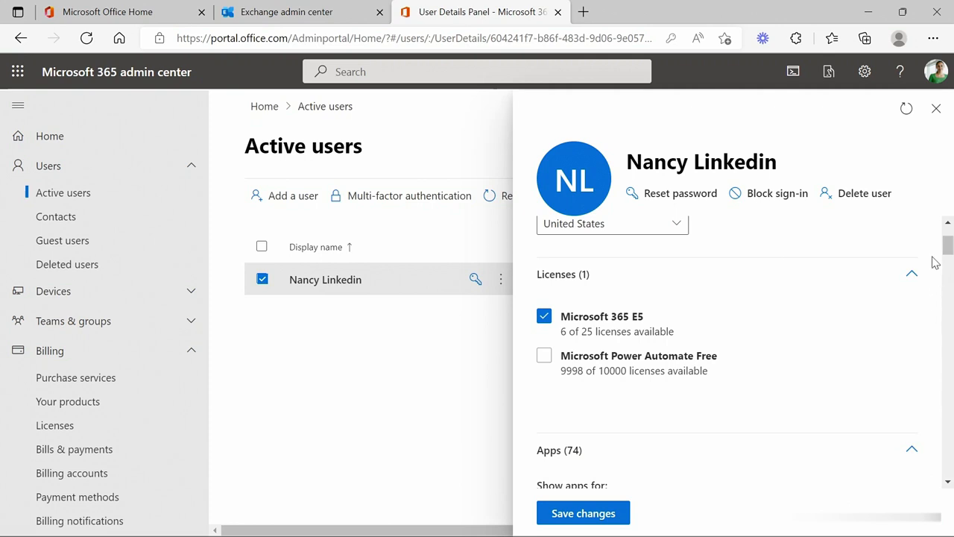
left_click_drag(948, 254, 951, 278)
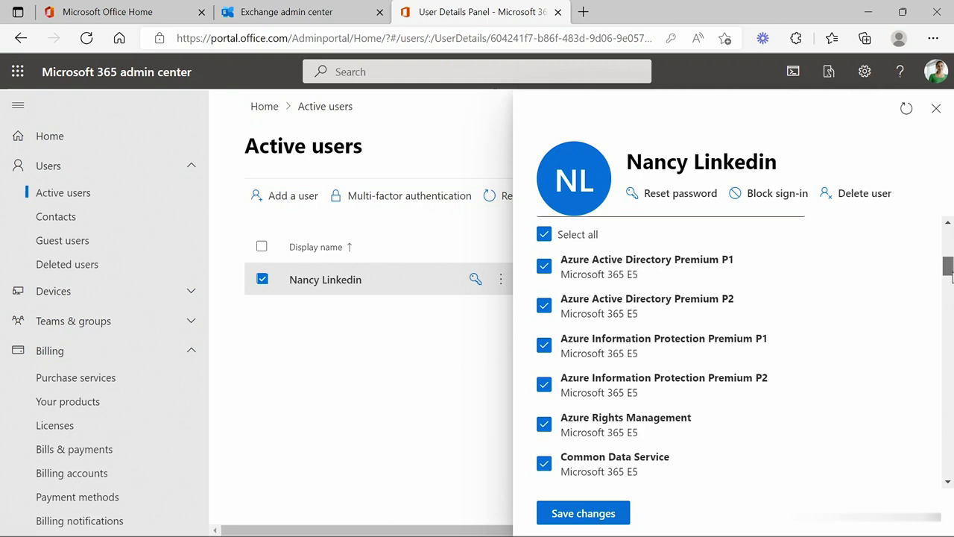
scroll(951, 278, "down", 2)
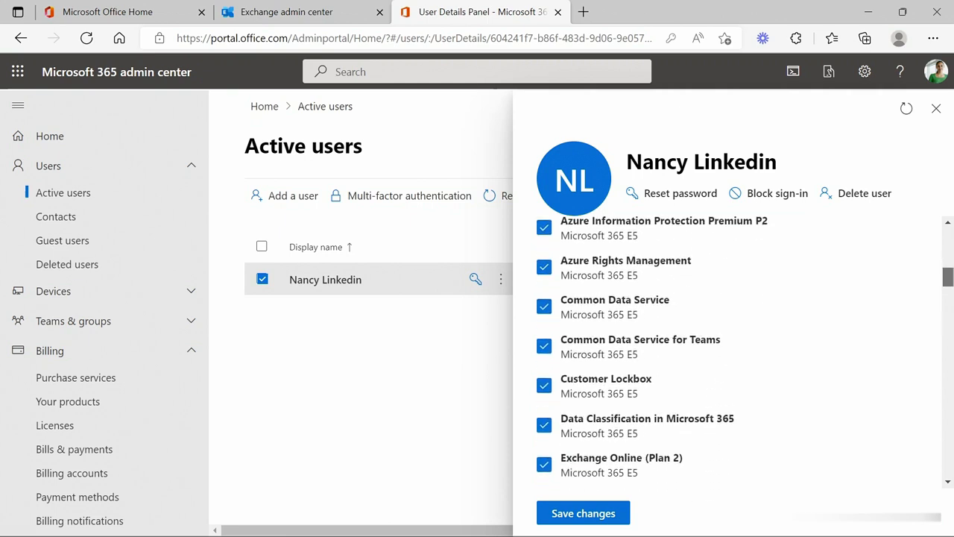
scroll(743, 319, "down", 2)
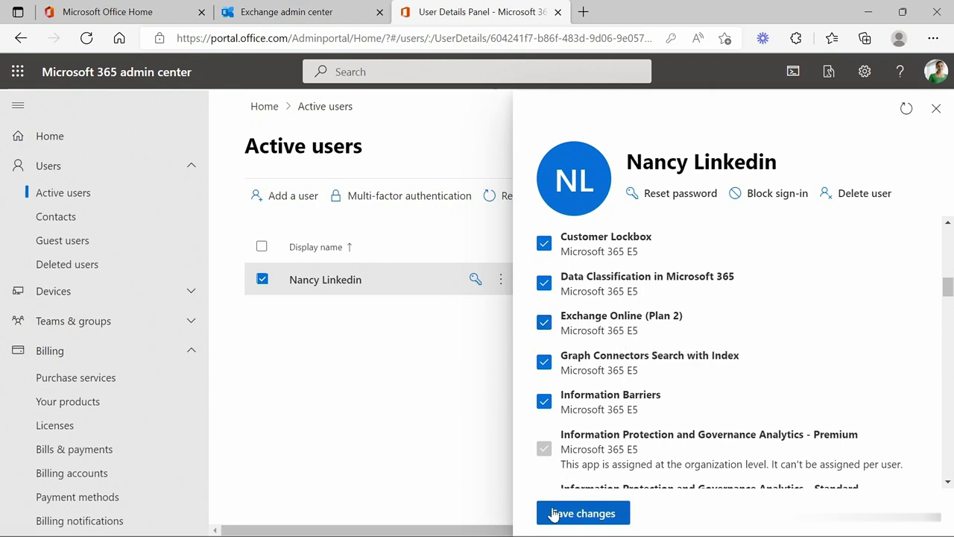
left_click(583, 513)
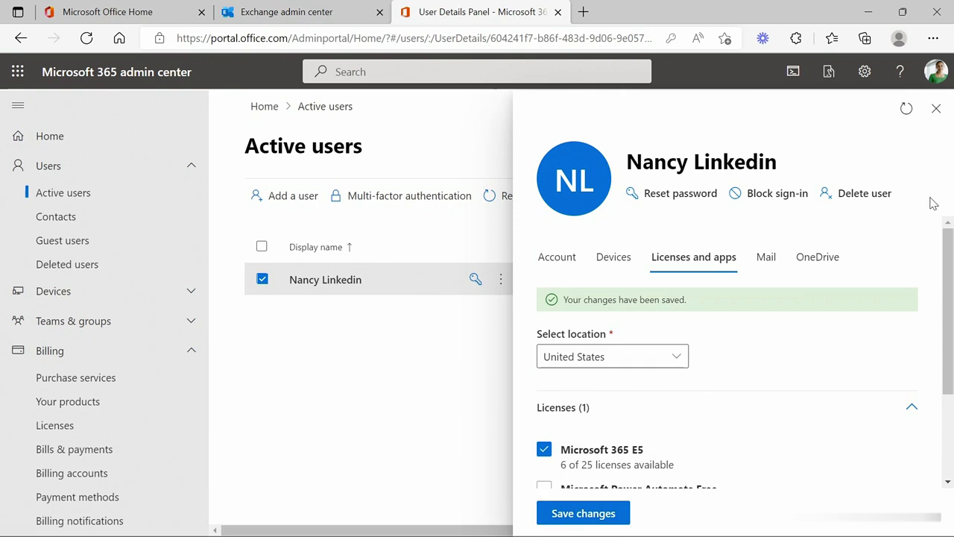
left_click(937, 109)
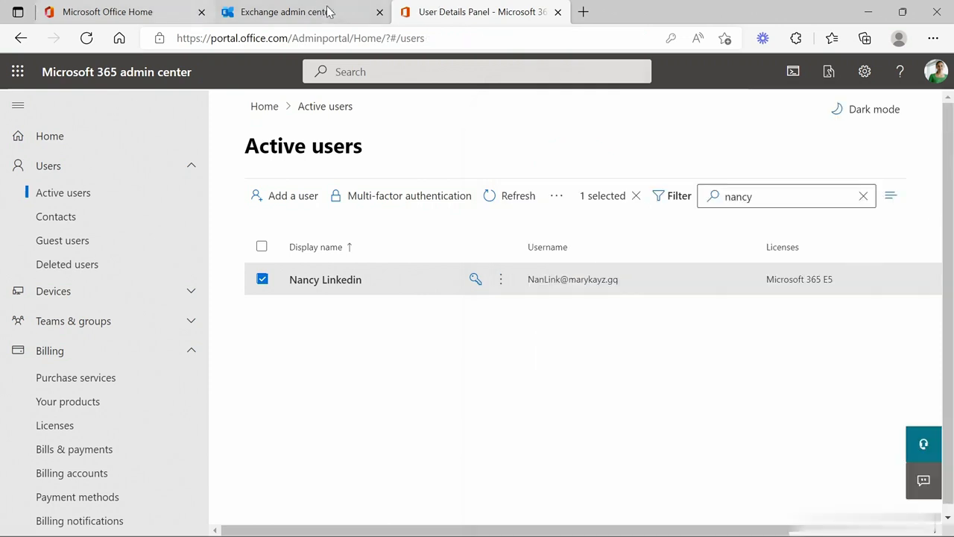
Switch to the Exchange admin center and search the refreshed mailbox list for the new user's first name
left_click(289, 16)
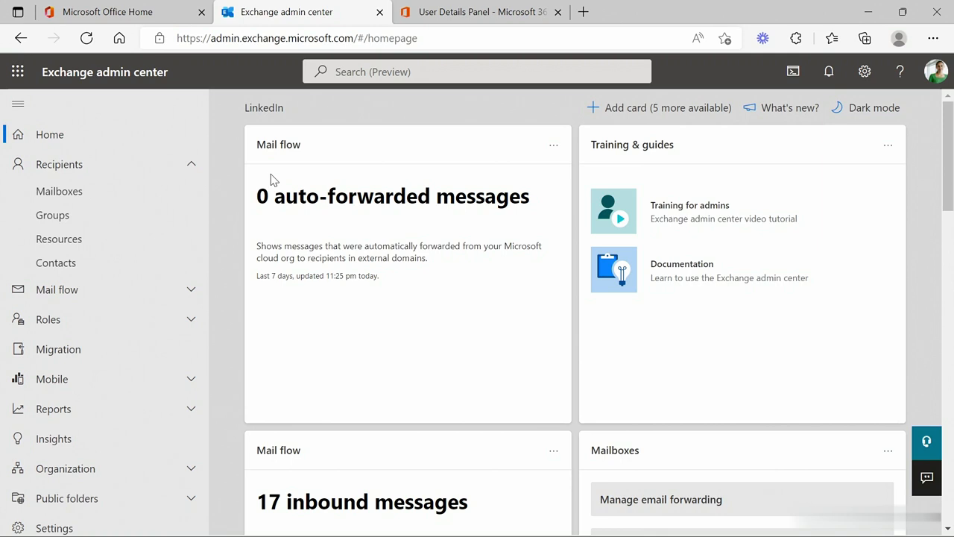
left_click(67, 197)
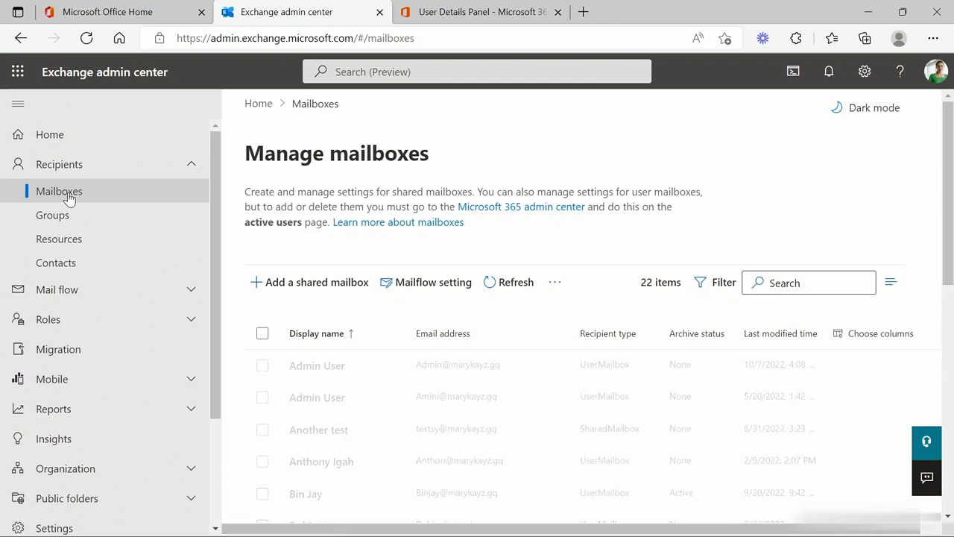
left_click(514, 283)
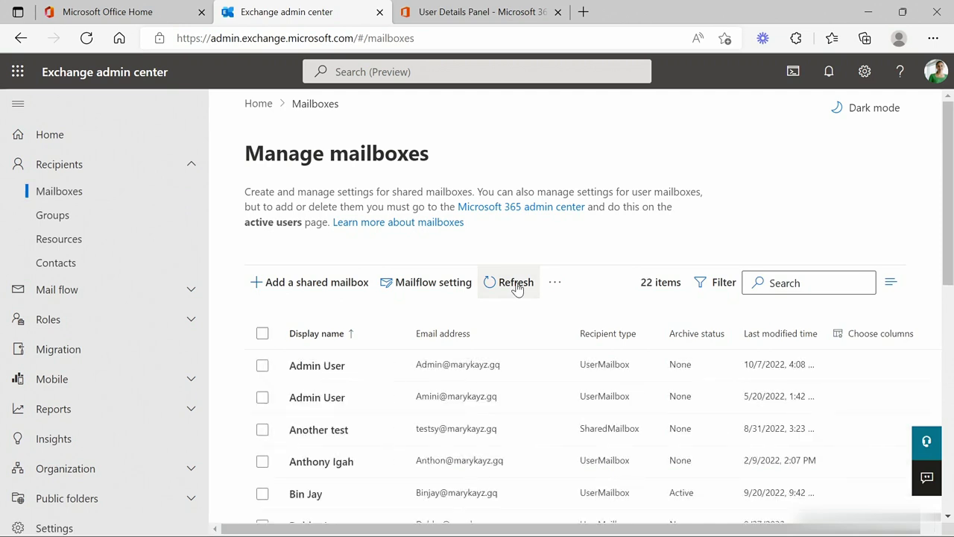
left_click(783, 284)
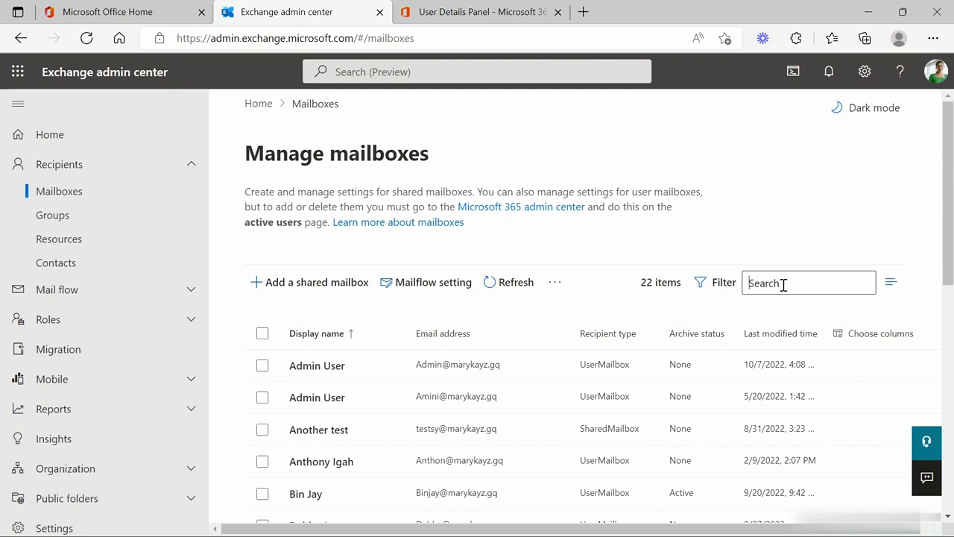
type("nancy")
key("Return")
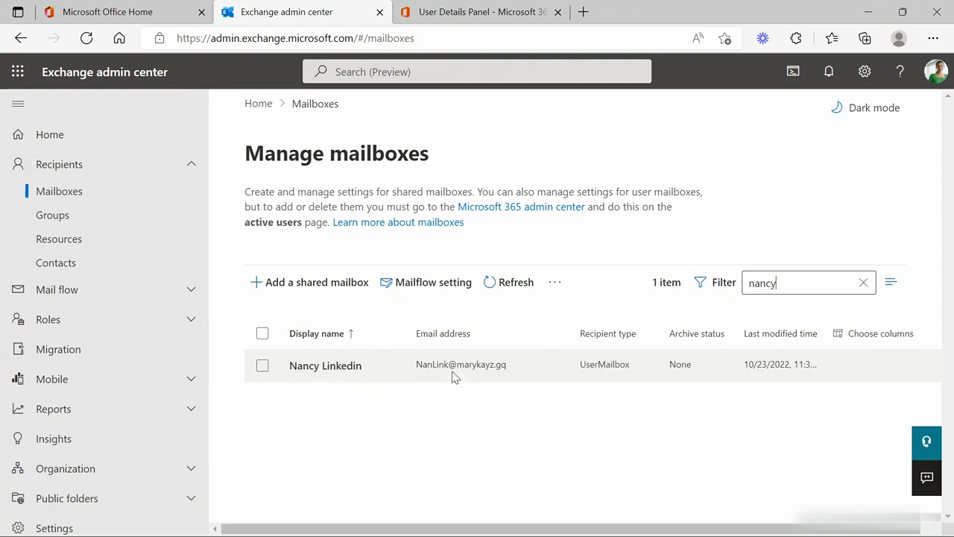
View the general details of the new user's mailbox and check which additional mailbox actions are available
left_click(418, 371)
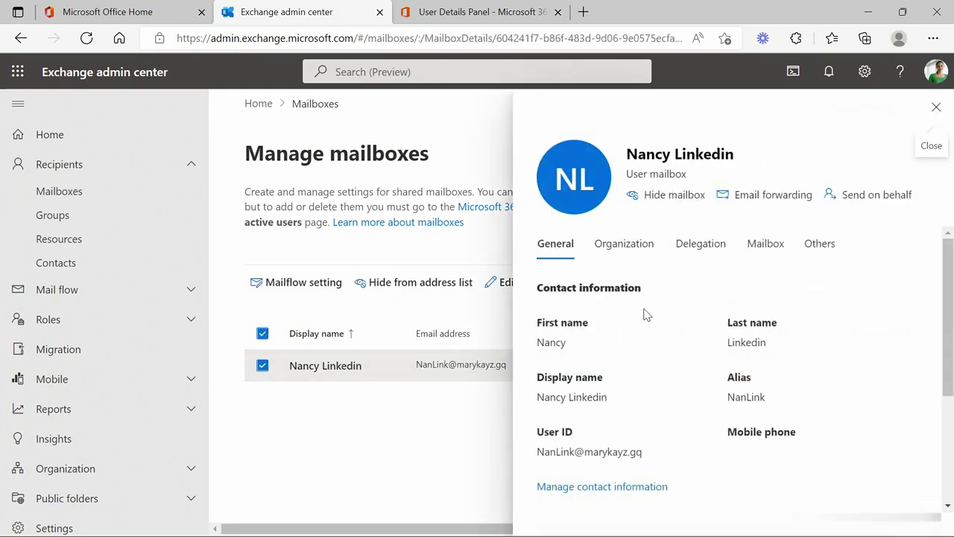
left_click(936, 108)
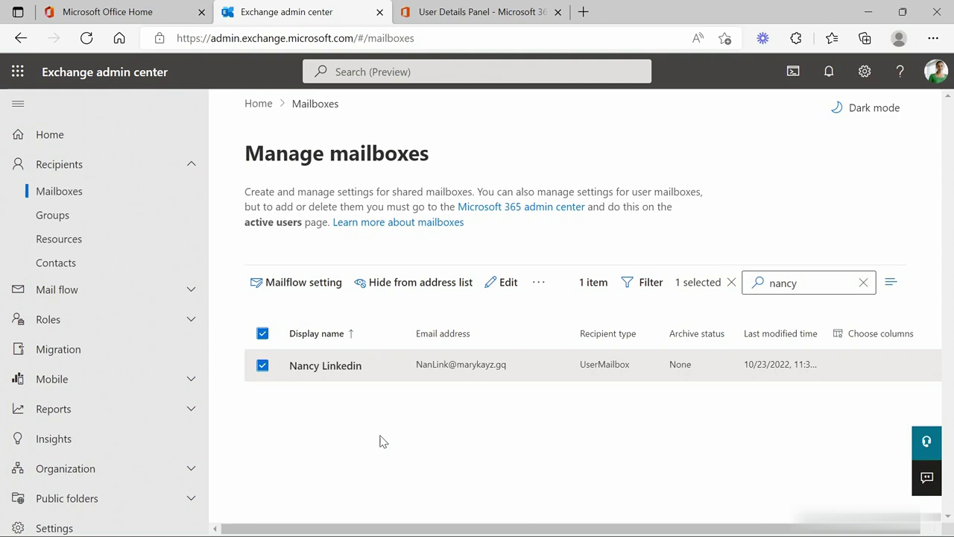
left_click(538, 282)
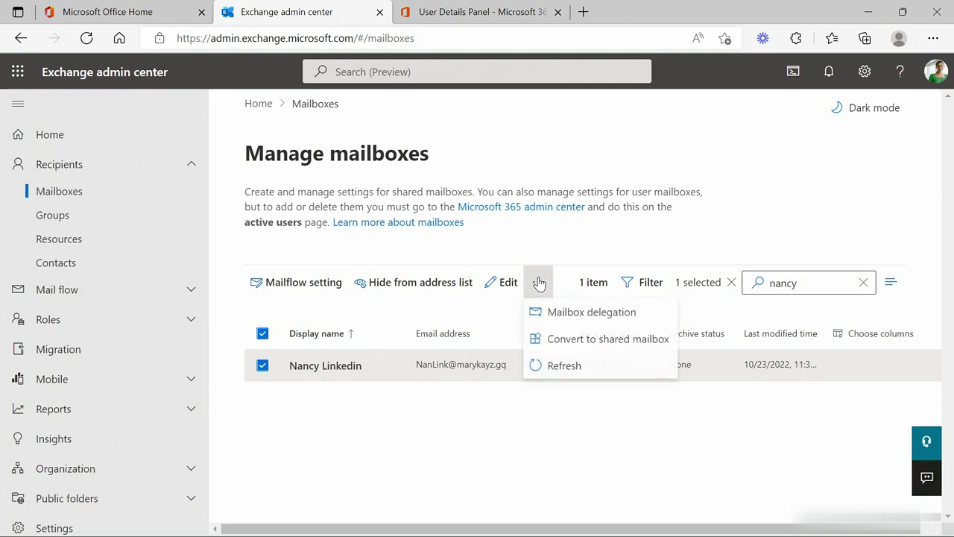
left_click(476, 431)
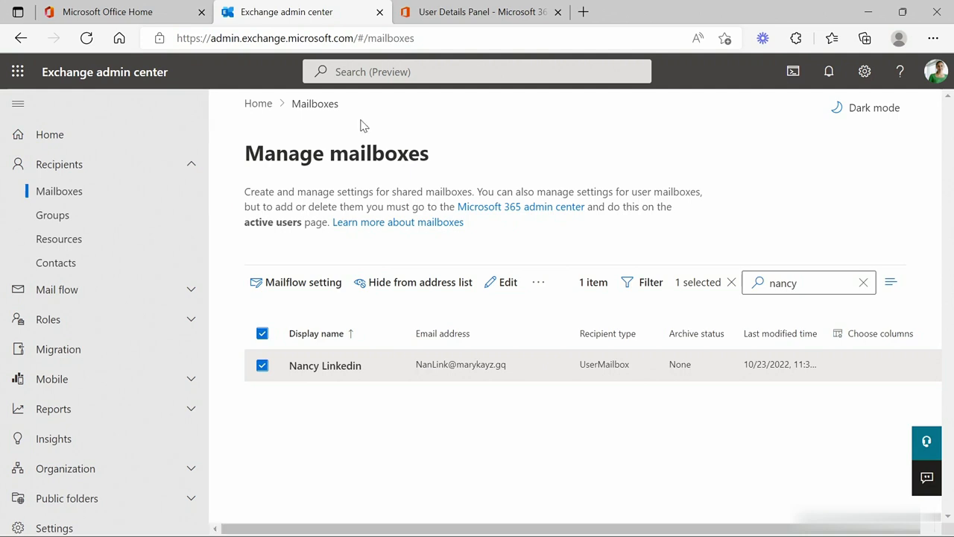
Switch back to the Microsoft 365 admin center, delete the selected user with email aliases removed, and open the deleted users list
left_click(481, 15)
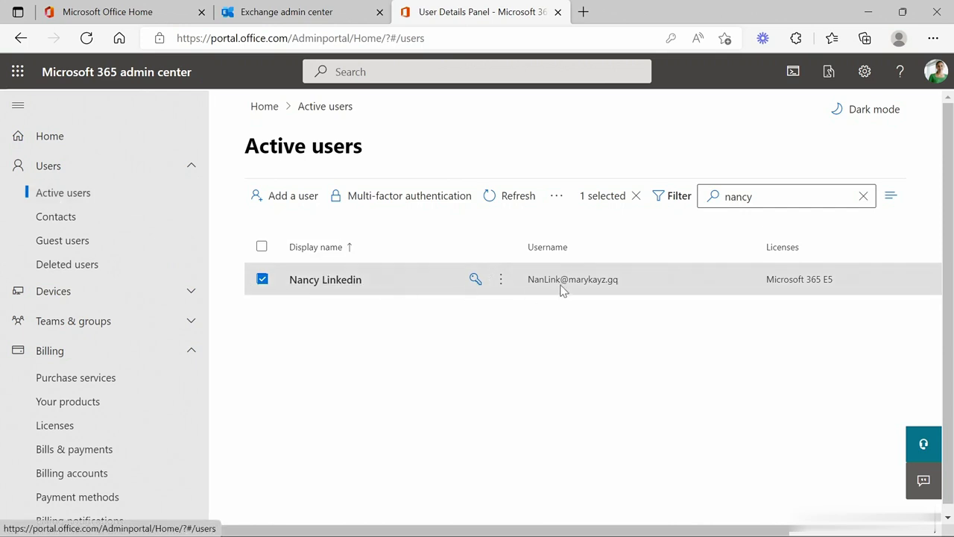
left_click(556, 202)
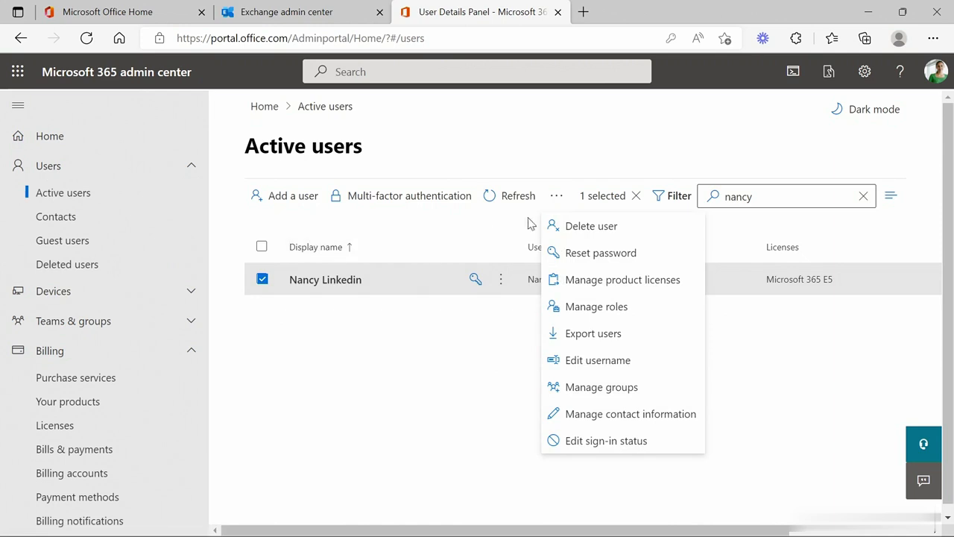
left_click(590, 228)
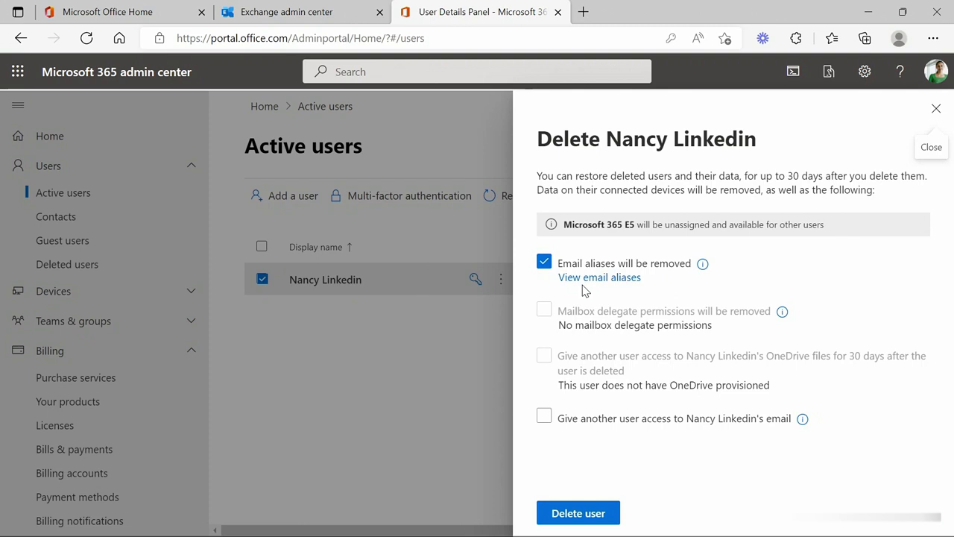
left_click(579, 514)
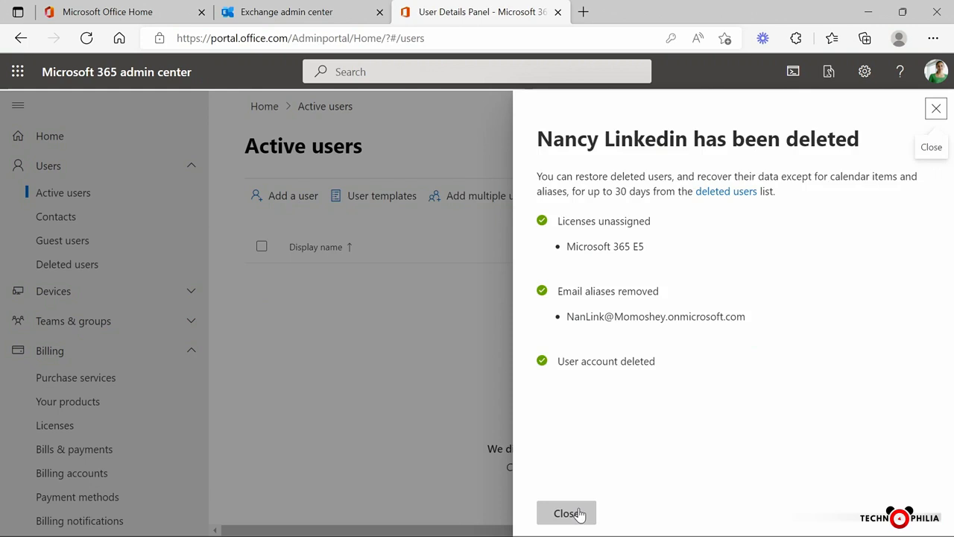
left_click(574, 514)
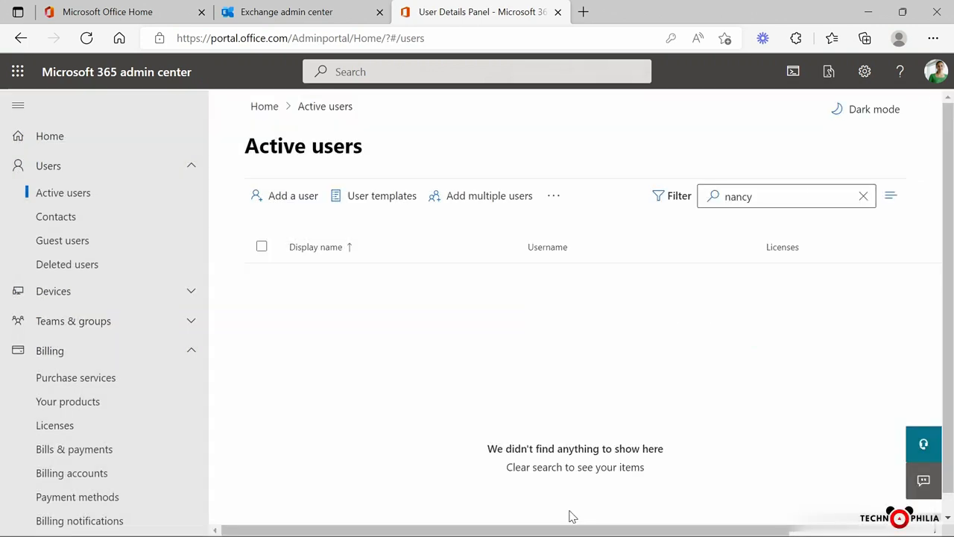
left_click(86, 274)
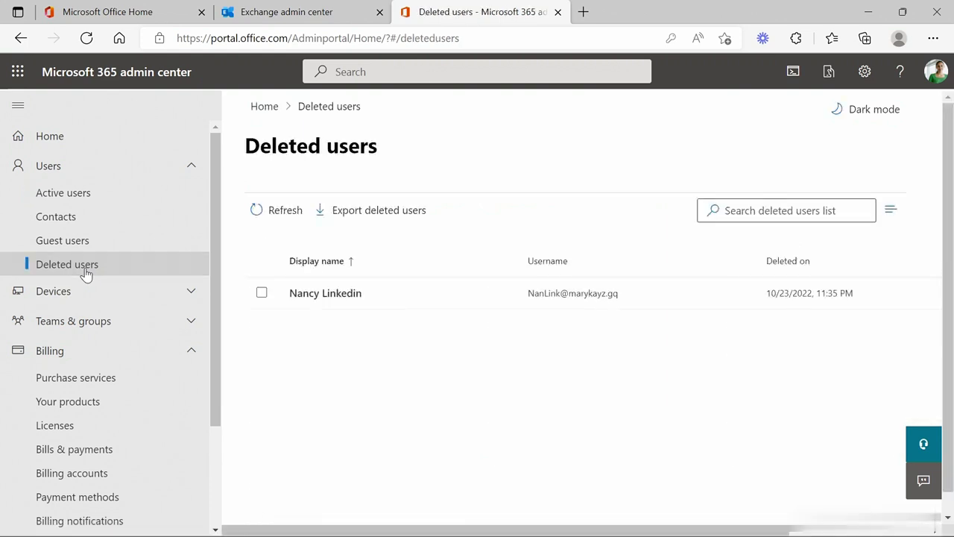